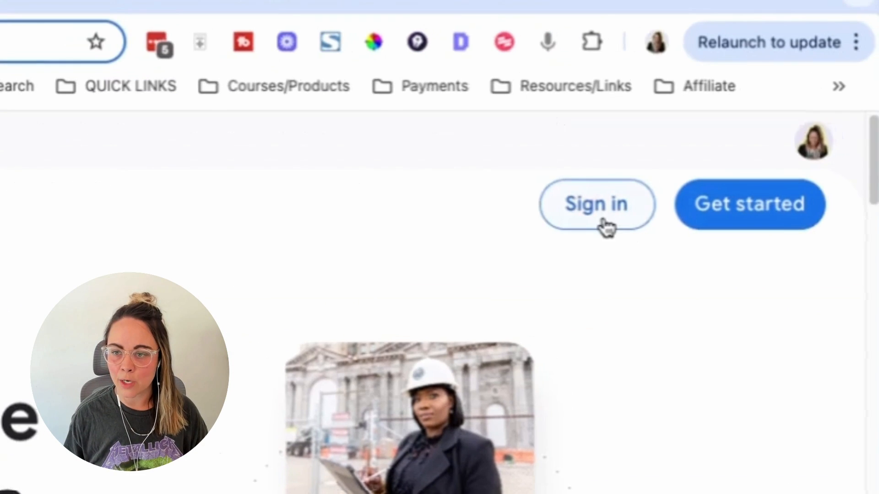
# Step: Sign in to Google Business Profile Manager and start a new update for the Mōv Aesthetics listing
pyautogui.click(605, 226)
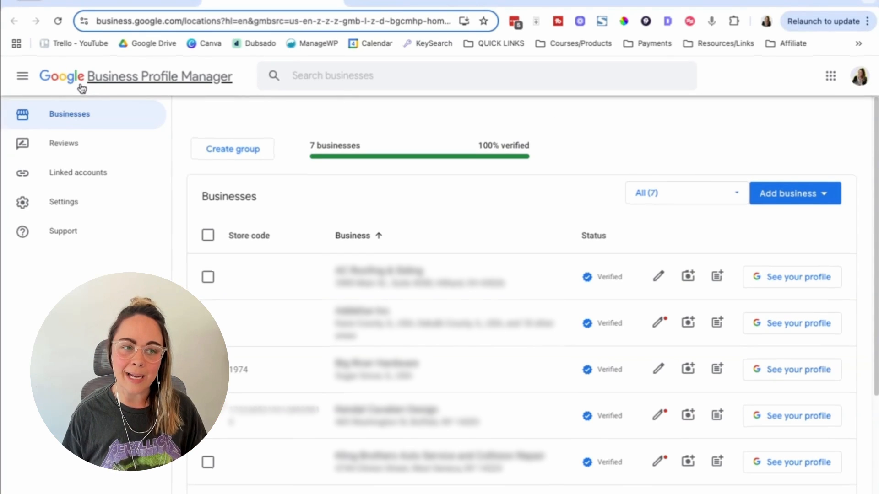
pyautogui.scroll(-1, 609, 128)
pyautogui.scroll(-4, 610, 151)
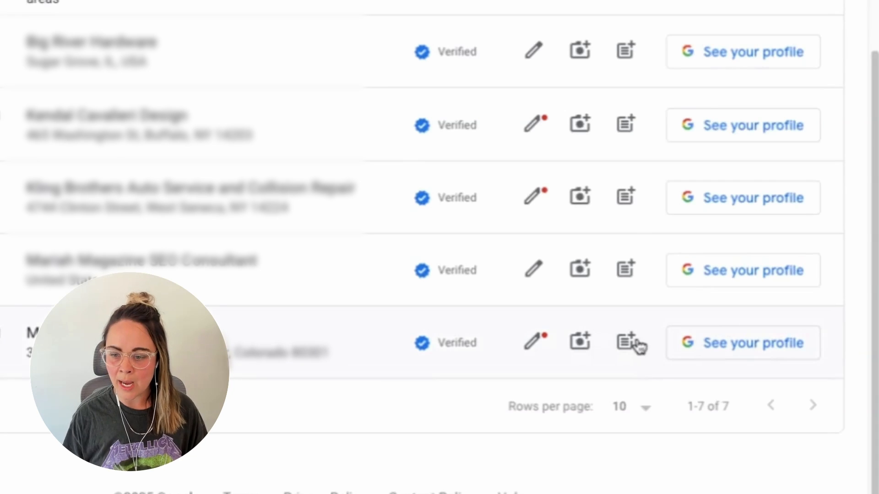
pyautogui.click(626, 342)
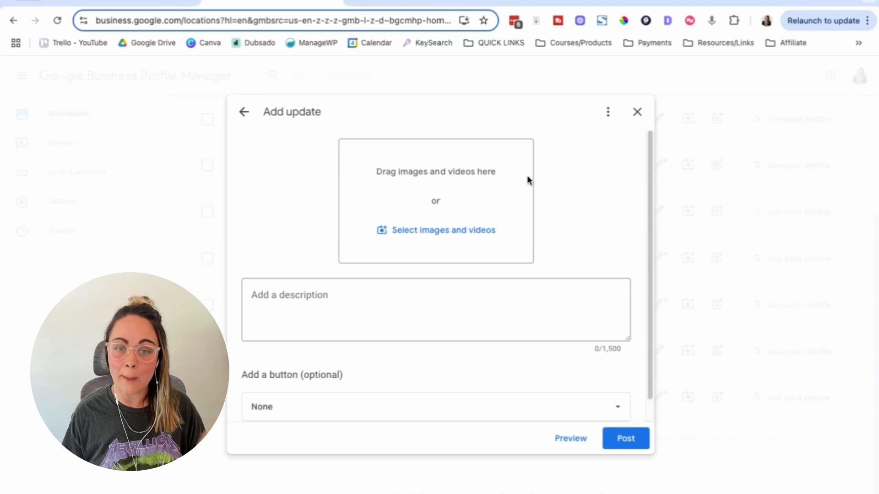
# Step: Examine the update form's media, description and optional button choices
pyautogui.scroll(-1, 517, 183)
pyautogui.click(457, 289)
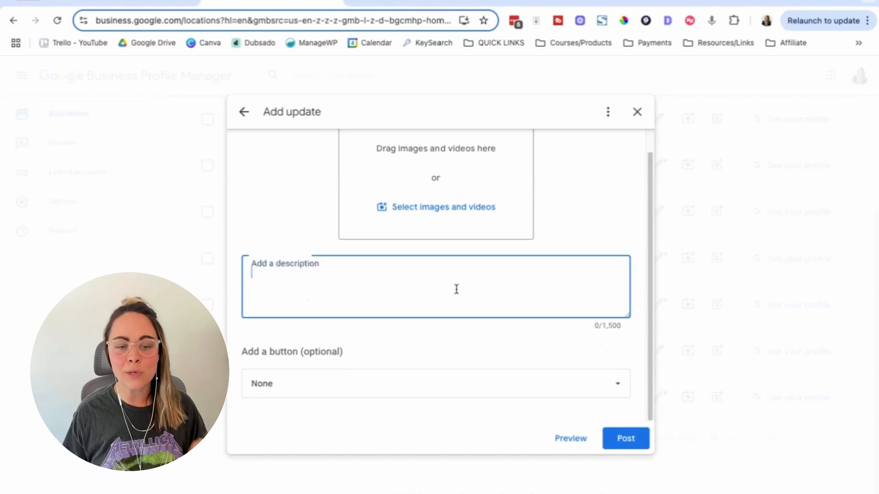
pyautogui.click(404, 393)
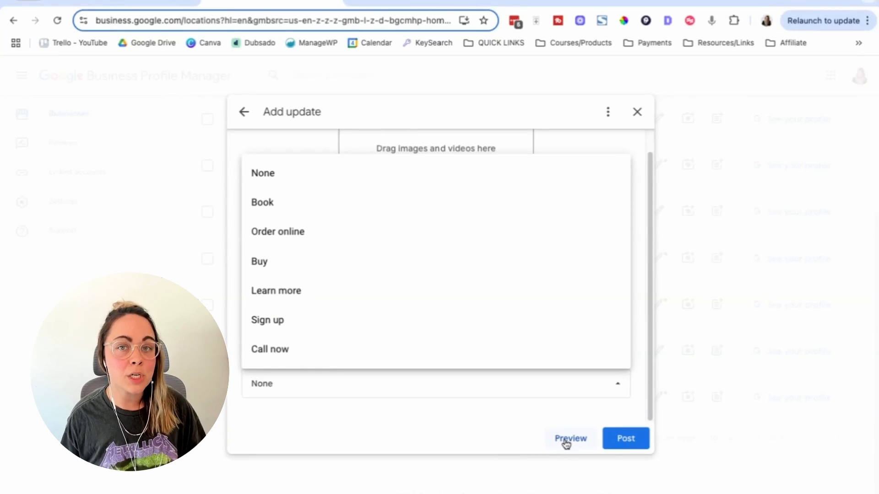
pyautogui.click(635, 446)
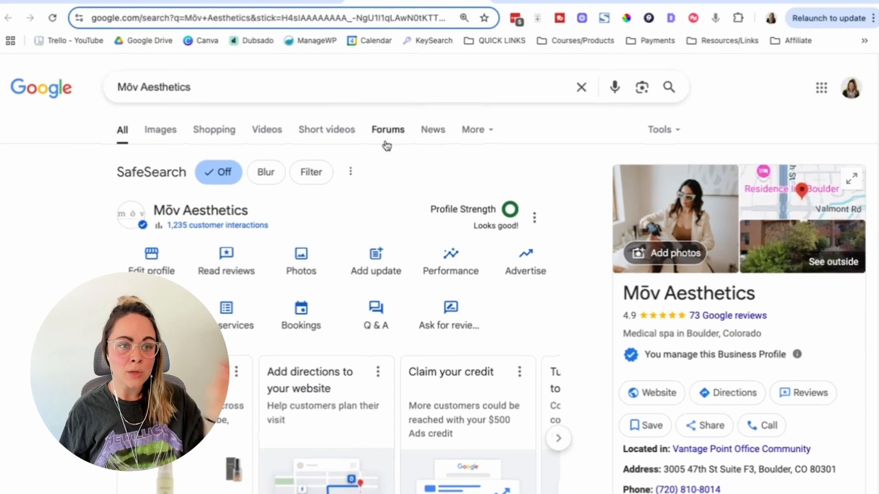
# Step: Open the Add update form from the Mōv Aesthetics profile in Google Search, examine its fields and return to the post types
pyautogui.click(263, 2)
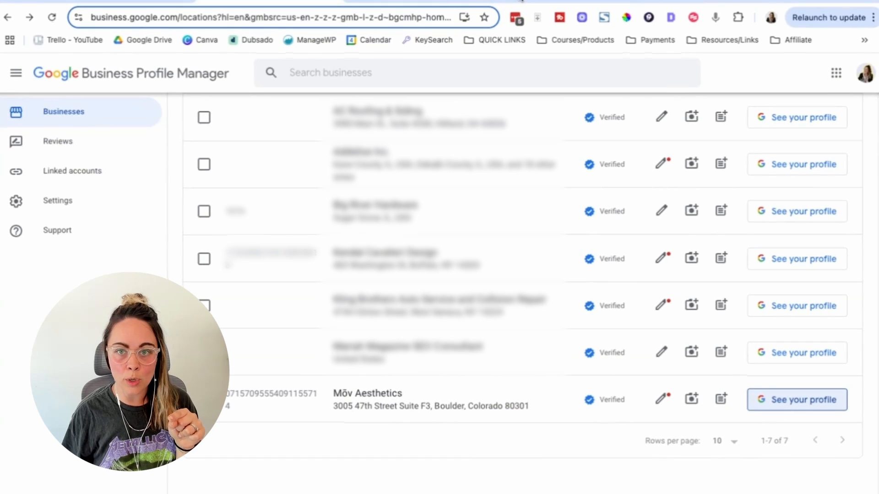
pyautogui.click(450, 2)
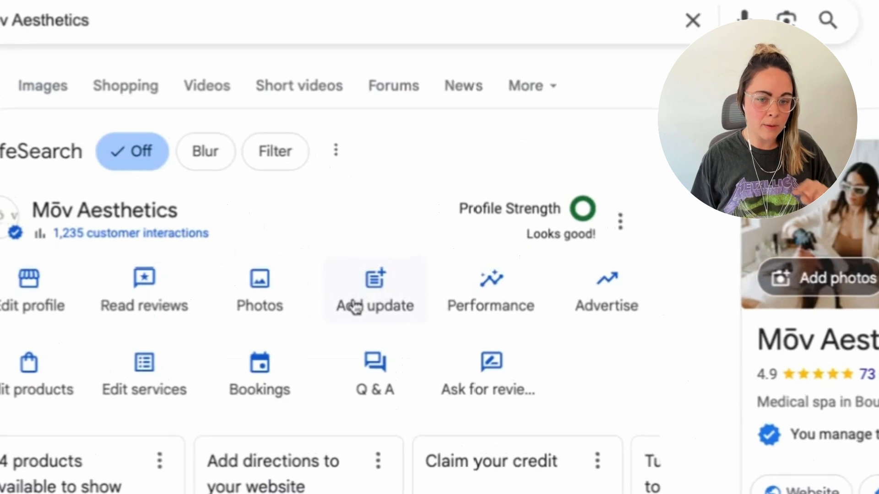
pyautogui.click(380, 295)
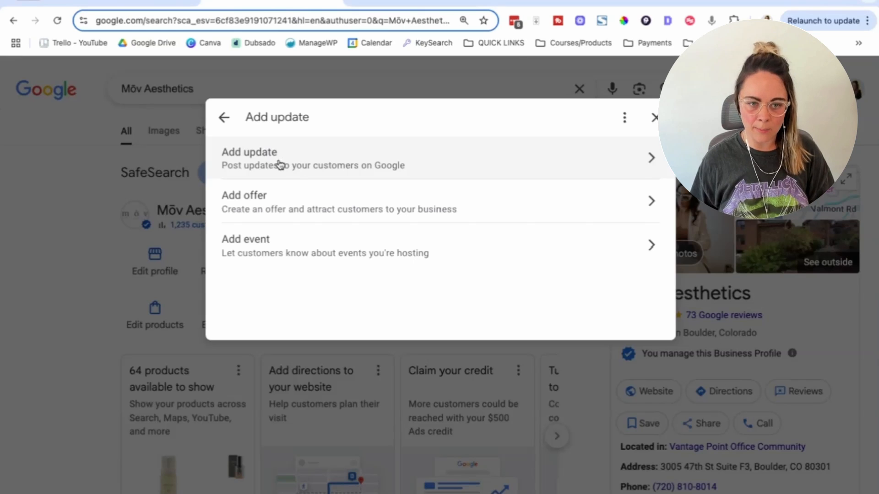
pyautogui.click(337, 163)
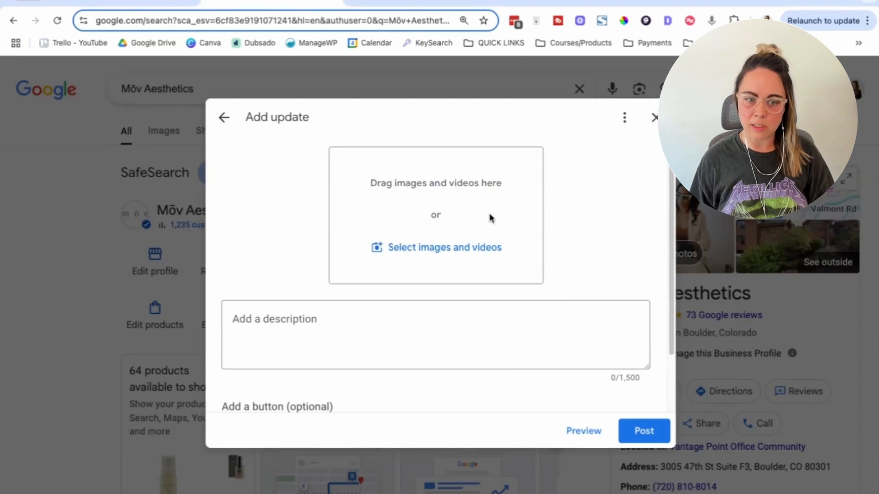
pyautogui.scroll(-2, 432, 263)
pyautogui.scroll(2, 435, 321)
pyautogui.click(225, 120)
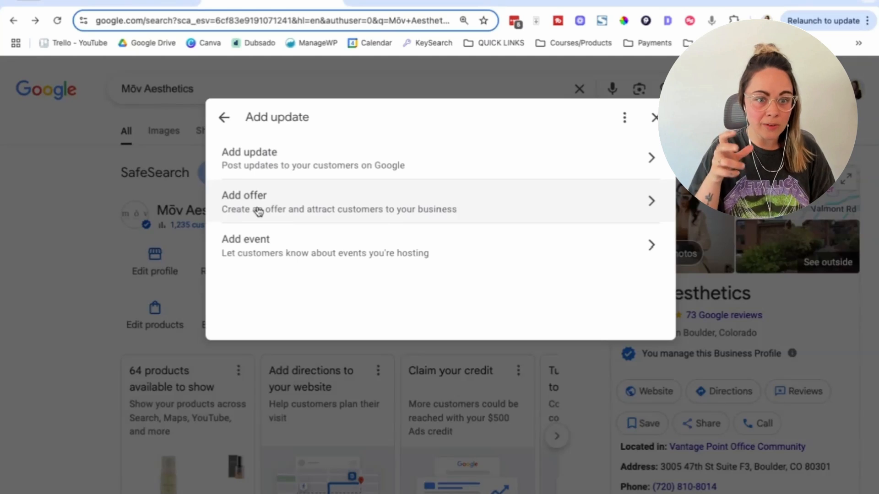
# Step: Open the Add offer form, examine its fields including the optional extra details, and return to the post types
pyautogui.click(236, 198)
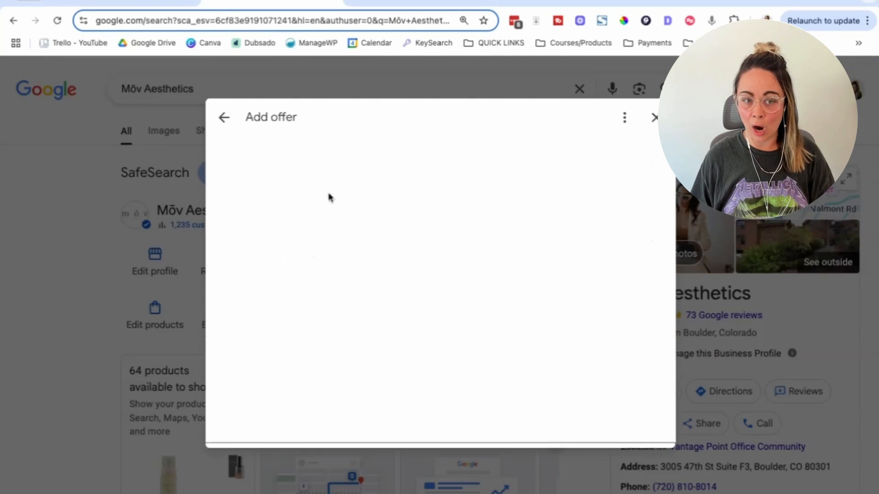
pyautogui.scroll(-3, 659, 229)
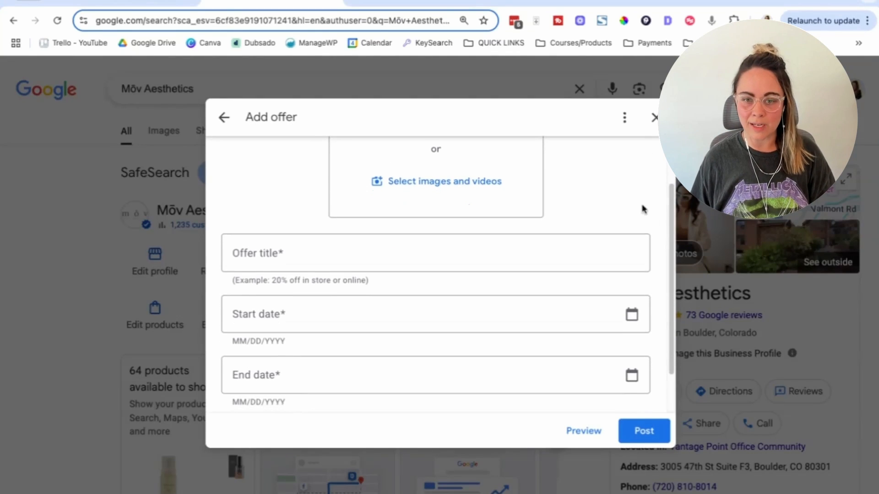
pyautogui.scroll(3, 643, 209)
pyautogui.scroll(-2, 584, 224)
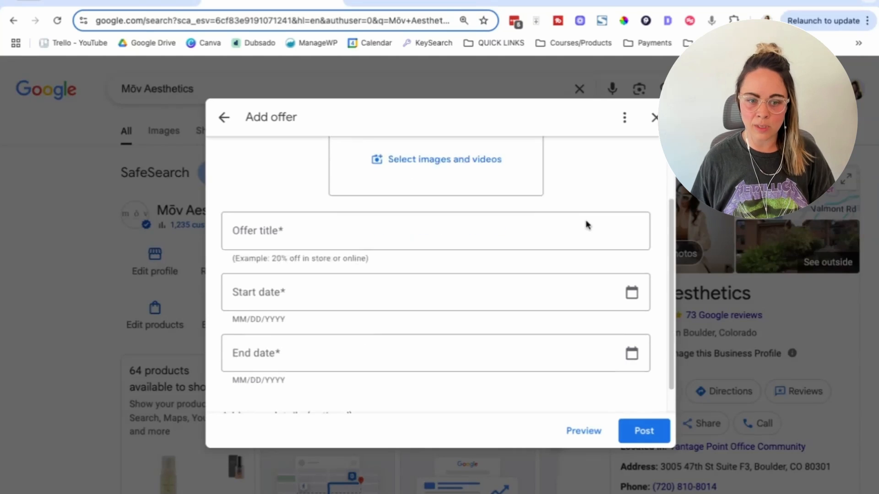
pyautogui.scroll(-1, 275, 224)
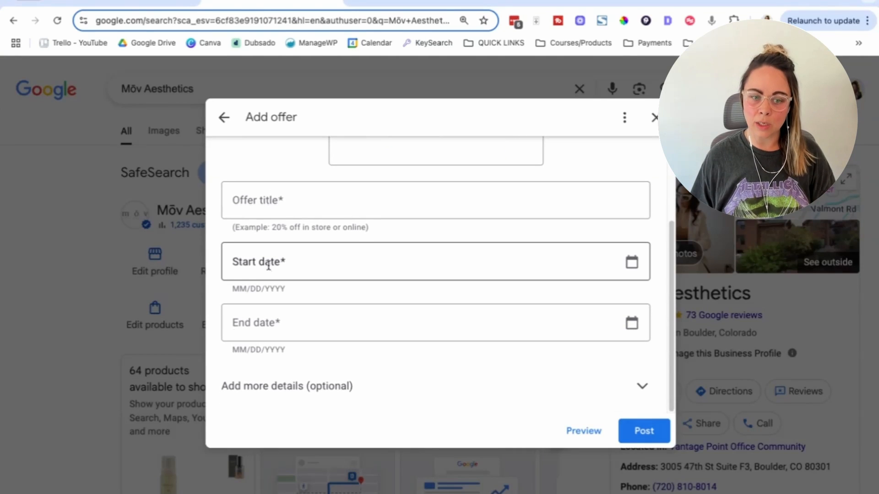
pyautogui.click(287, 390)
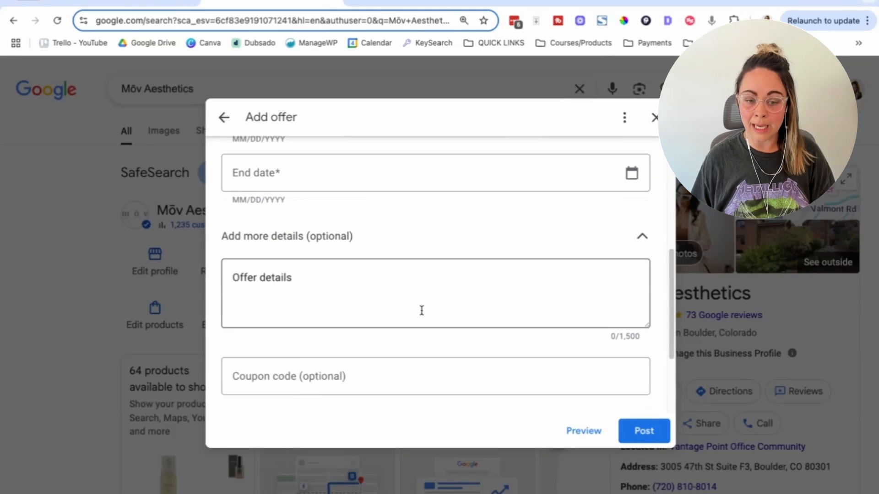
pyautogui.scroll(-2, 324, 377)
pyautogui.scroll(-1, 303, 278)
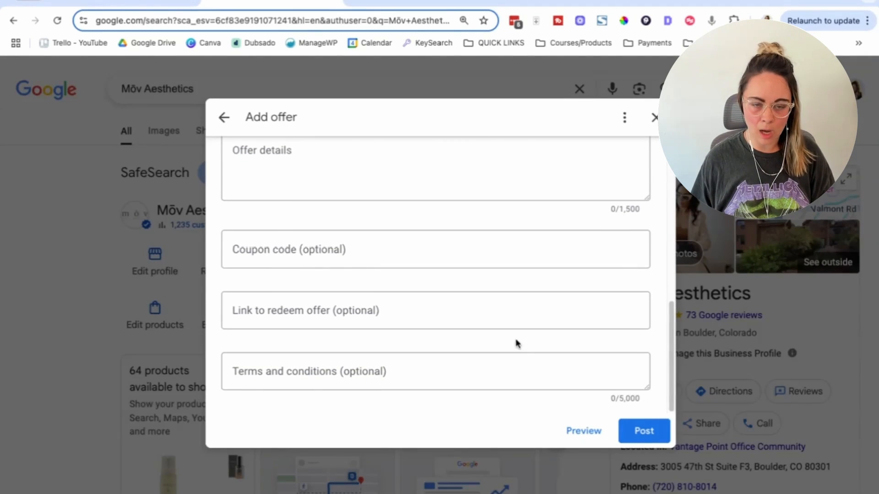
pyautogui.scroll(5, 512, 338)
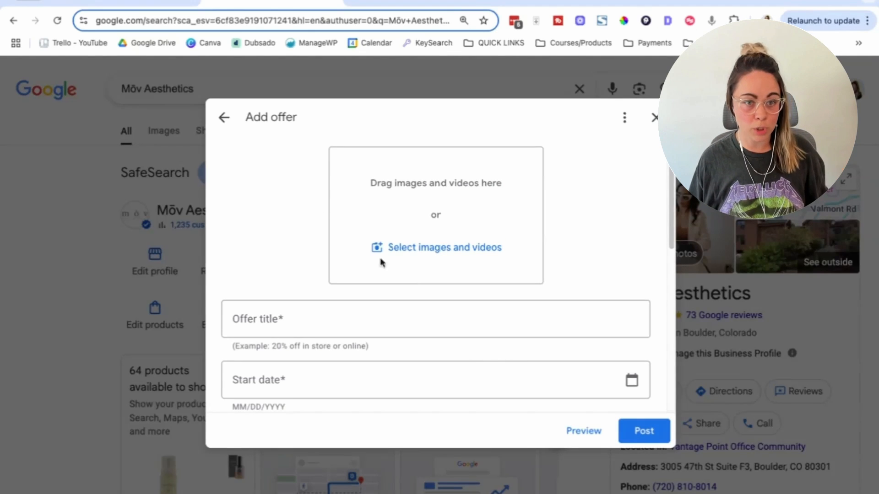
pyautogui.click(224, 117)
pyautogui.click(532, 320)
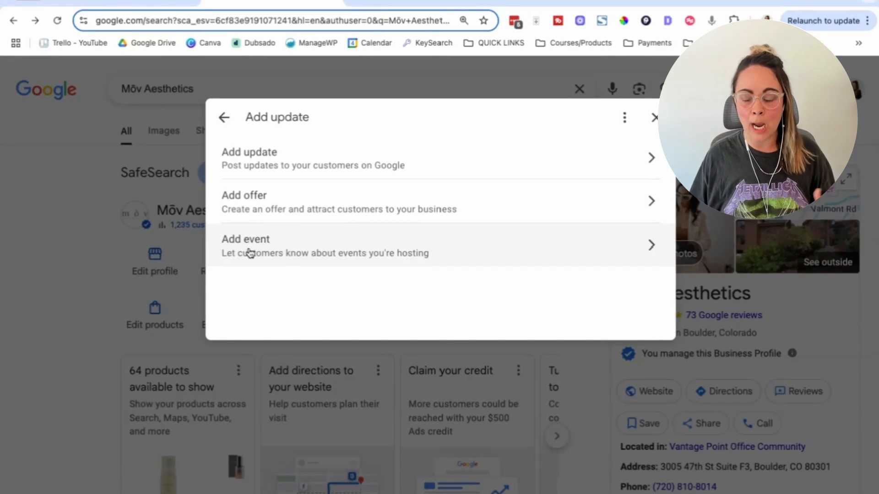
# Step: Open the Add event form, examine its title, date, time, details and button fields, and go back
pyautogui.click(280, 255)
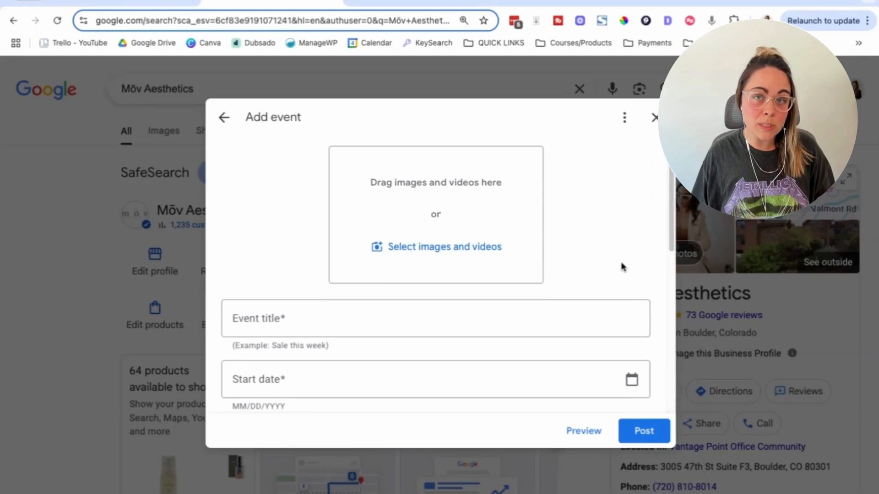
pyautogui.scroll(-1, 623, 267)
pyautogui.scroll(-1, 594, 213)
pyautogui.scroll(-1, 594, 212)
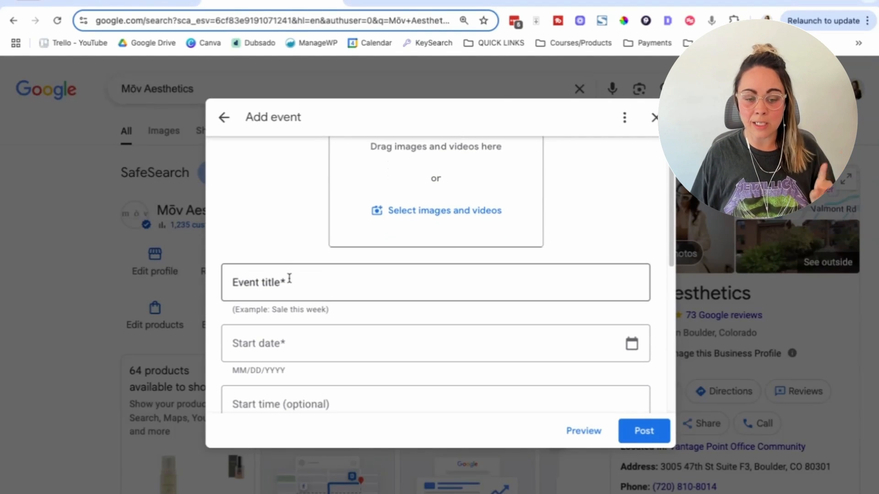
pyautogui.scroll(-1, 289, 278)
pyautogui.scroll(-1, 284, 324)
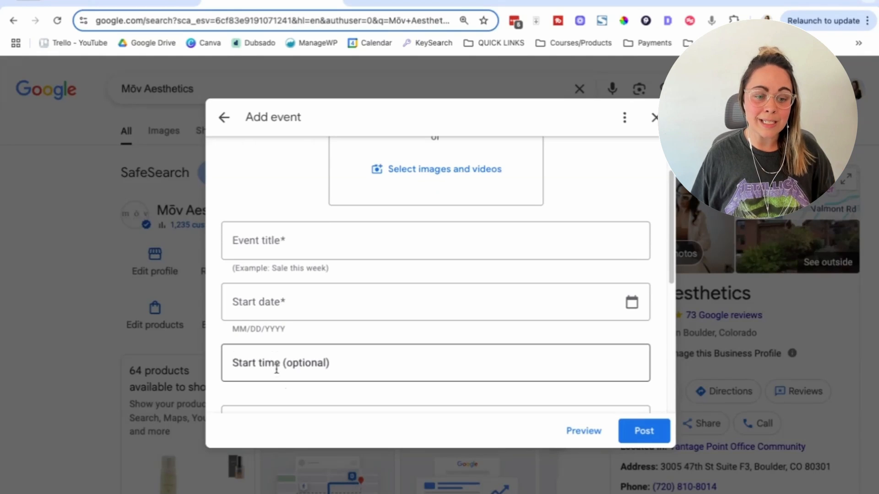
pyautogui.scroll(-2, 277, 369)
pyautogui.scroll(-4, 277, 344)
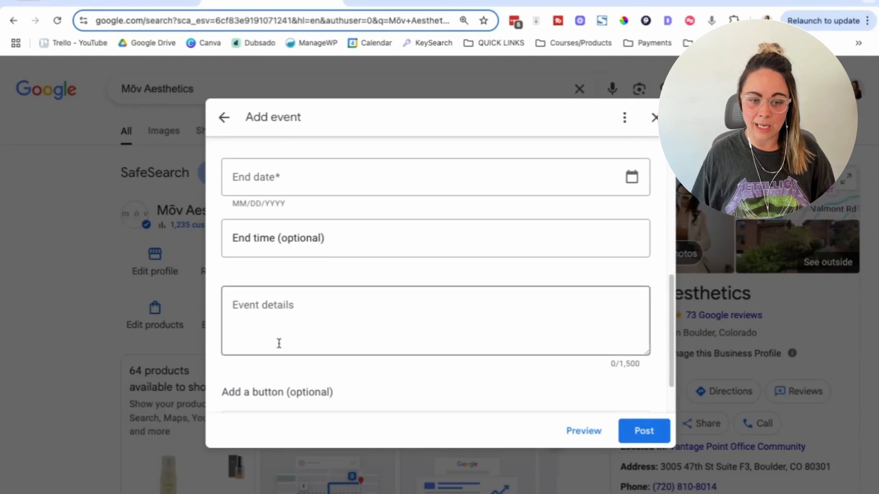
pyautogui.scroll(-3, 418, 378)
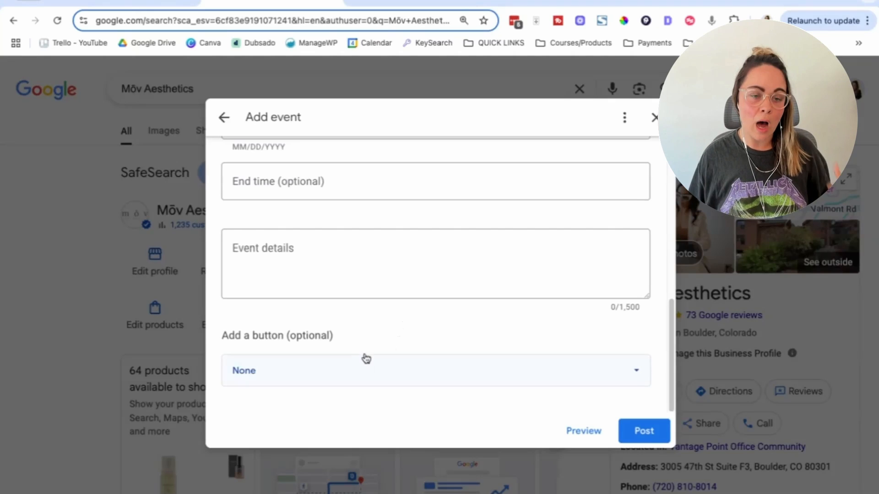
pyautogui.scroll(4, 364, 357)
pyautogui.scroll(2, 362, 219)
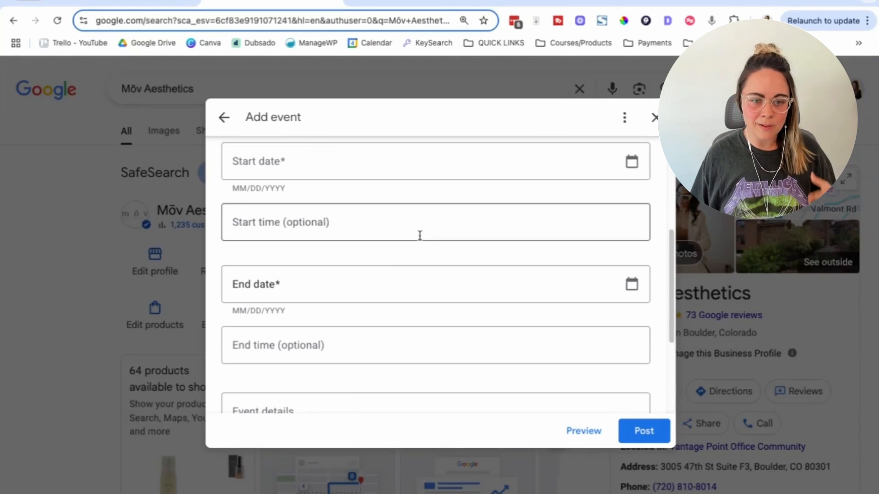
pyautogui.click(224, 118)
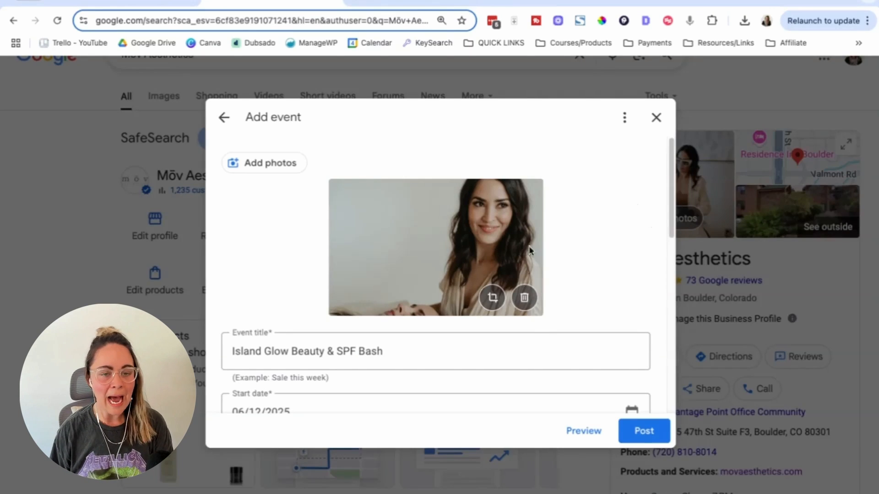
# Step: Review the filled-in Island Glow Beauty & SPF Bash event from its photo down to the sign-up button link
pyautogui.scroll(-1, 620, 230)
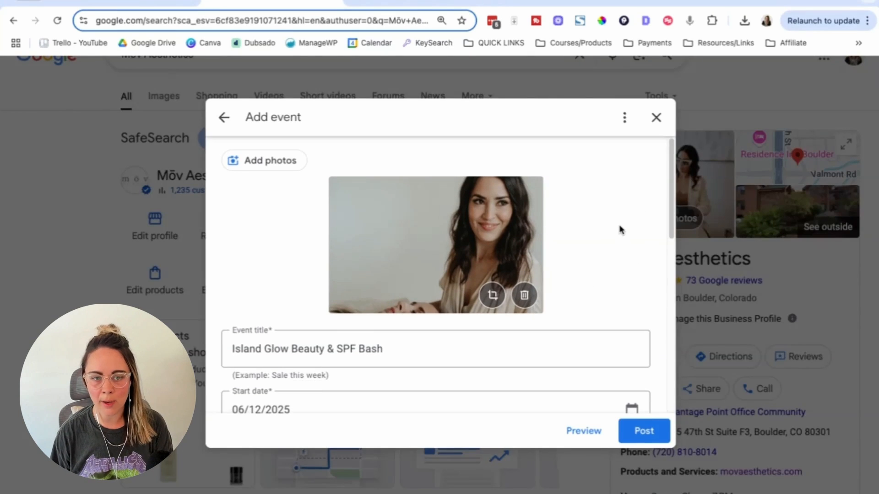
pyautogui.scroll(1, 659, 245)
pyautogui.scroll(-3, 634, 234)
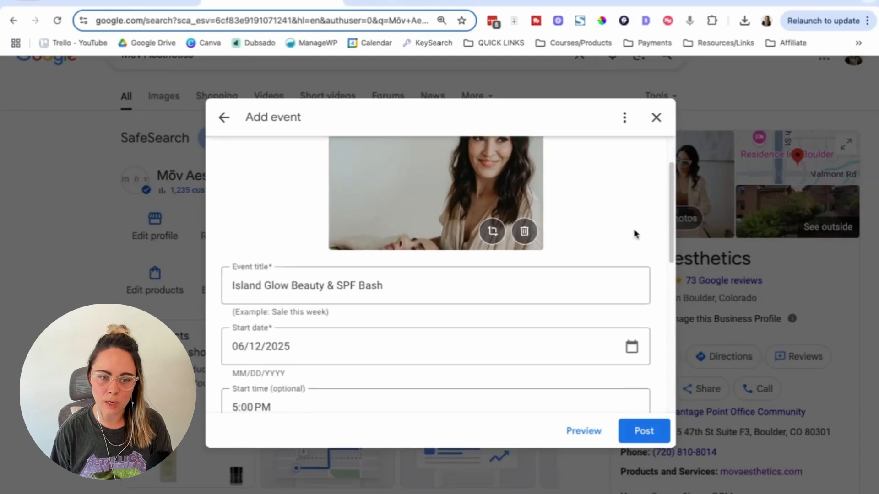
pyautogui.scroll(-3, 410, 286)
pyautogui.scroll(-3, 311, 274)
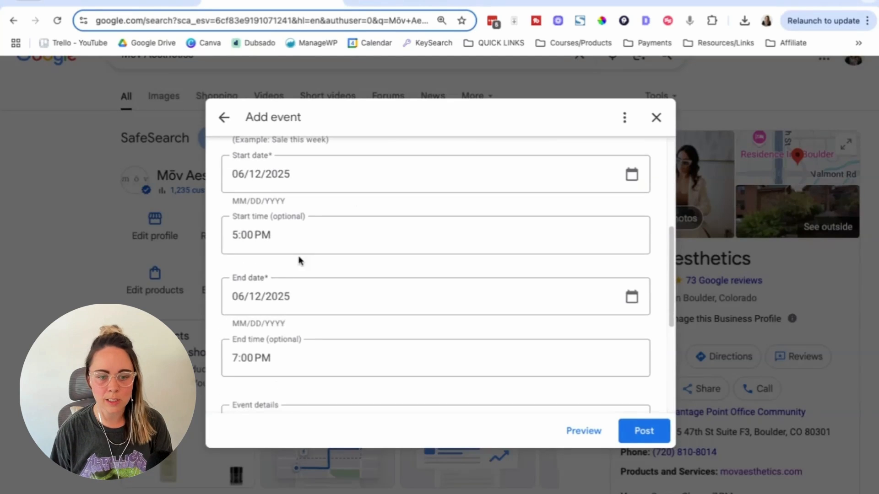
pyautogui.scroll(-3, 287, 289)
pyautogui.scroll(-1, 279, 261)
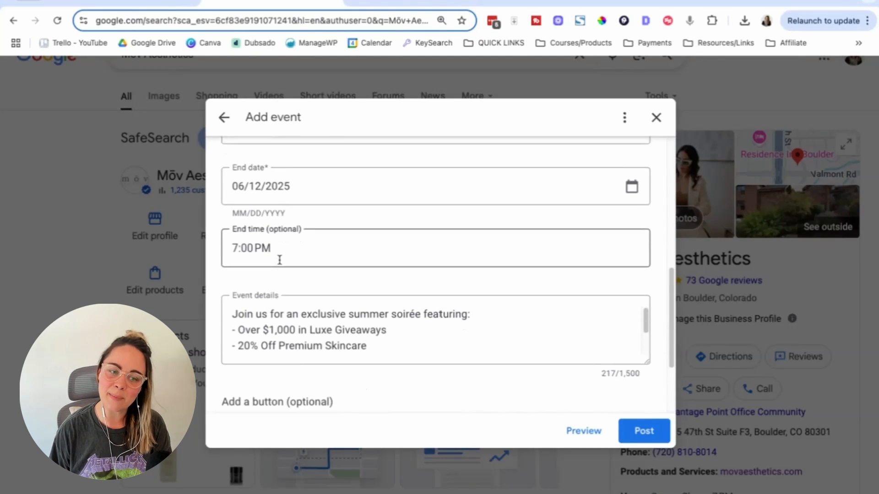
pyautogui.scroll(-6, 338, 308)
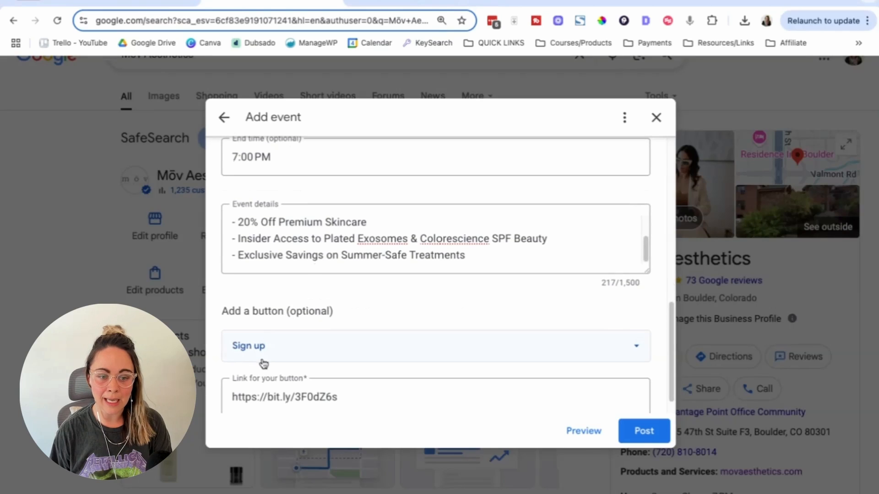
pyautogui.scroll(-1, 270, 347)
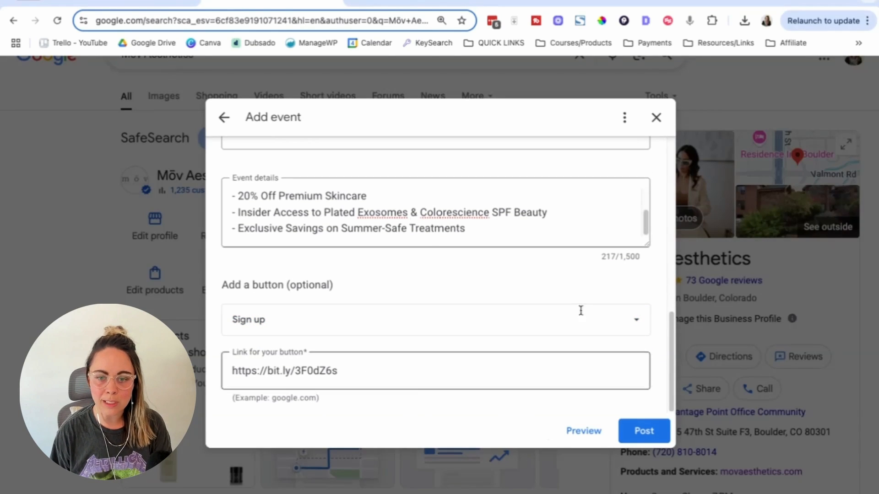
# Step: Preview the Island Glow Beauty & SPF Bash event post and check its full content
pyautogui.scroll(10, 437, 282)
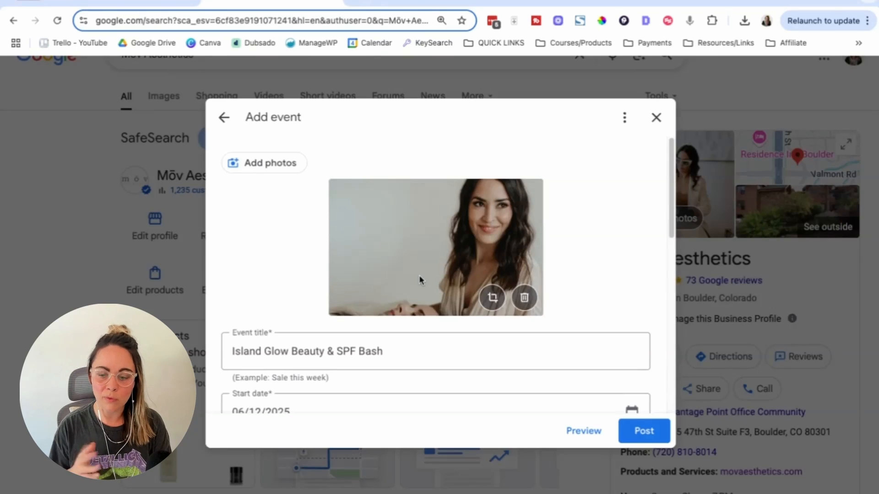
pyautogui.click(594, 434)
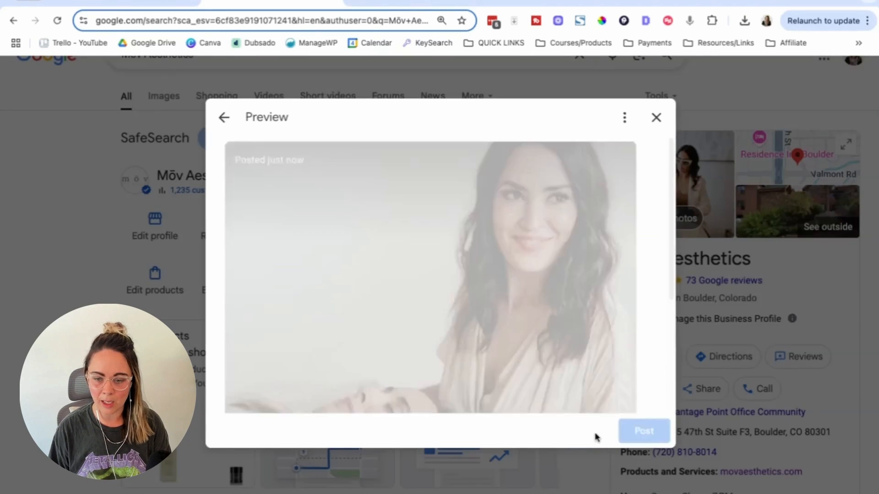
pyautogui.scroll(-5, 595, 311)
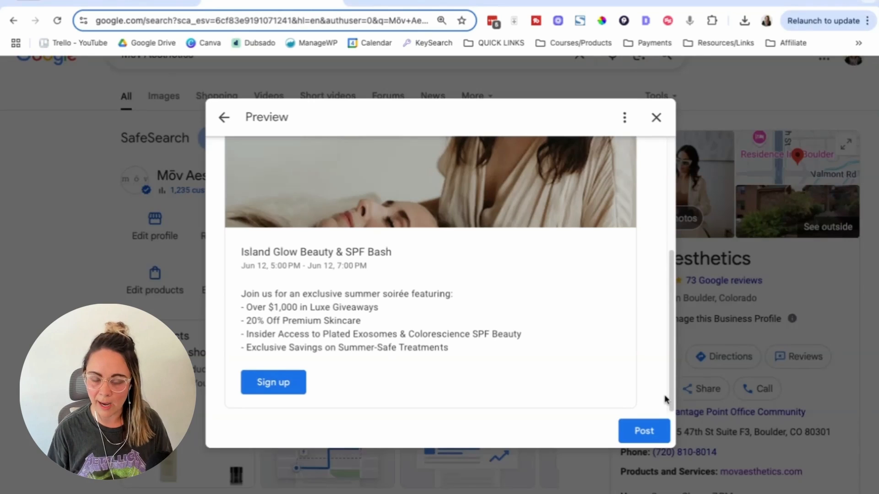
# Step: Close the event preview and open the Moxi Laser update among the Mōv Aesthetics posts in the search results
pyautogui.click(656, 117)
pyautogui.scroll(-8, 720, 201)
pyautogui.scroll(-15, 769, 198)
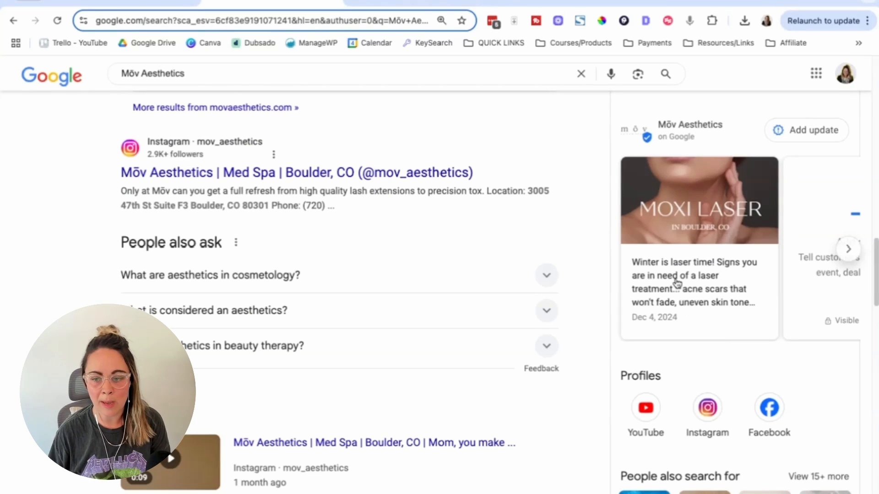
pyautogui.click(677, 283)
# Step: Examine the published Island Glow Beauty & SPF Bash event under the recent updates, from its photo to the sign-up link
pyautogui.scroll(-13, 615, 216)
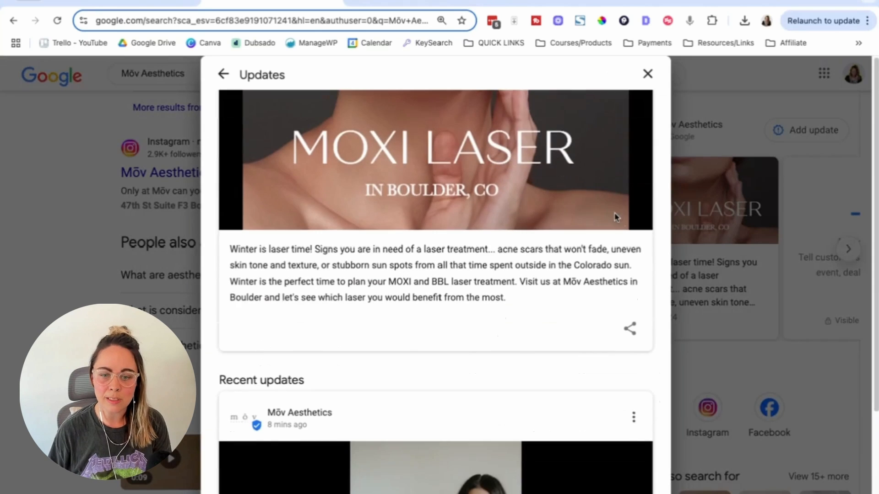
pyautogui.scroll(4, 623, 228)
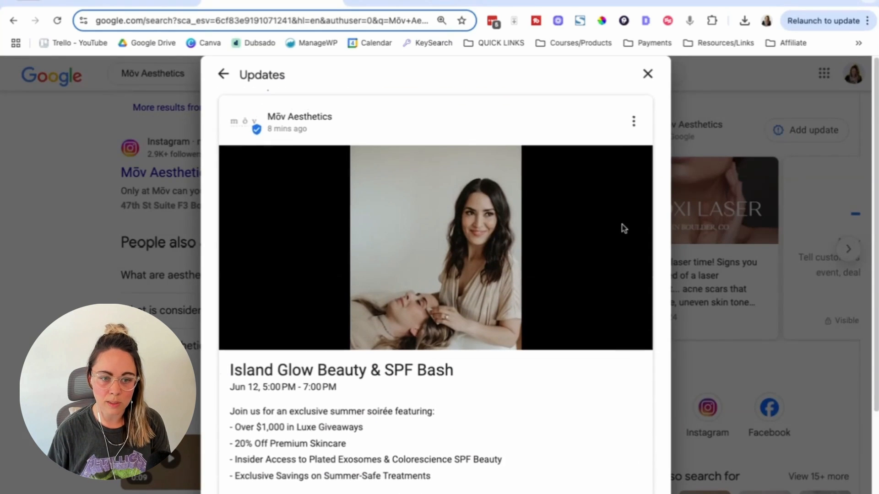
pyautogui.scroll(-1, 456, 386)
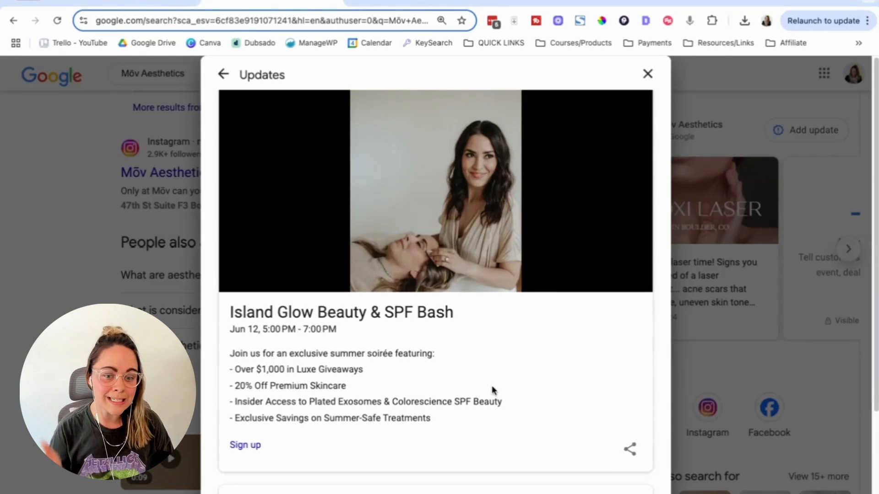
# Step: Review the older Hydrafacial update with its booking link, close the updates list and return to the profile's management options
pyautogui.scroll(-6, 562, 378)
pyautogui.scroll(-12, 563, 375)
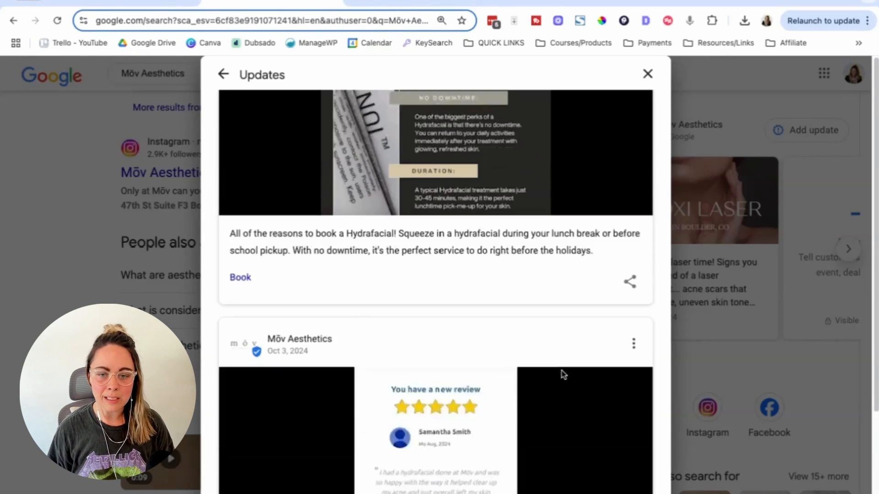
pyautogui.scroll(5, 560, 373)
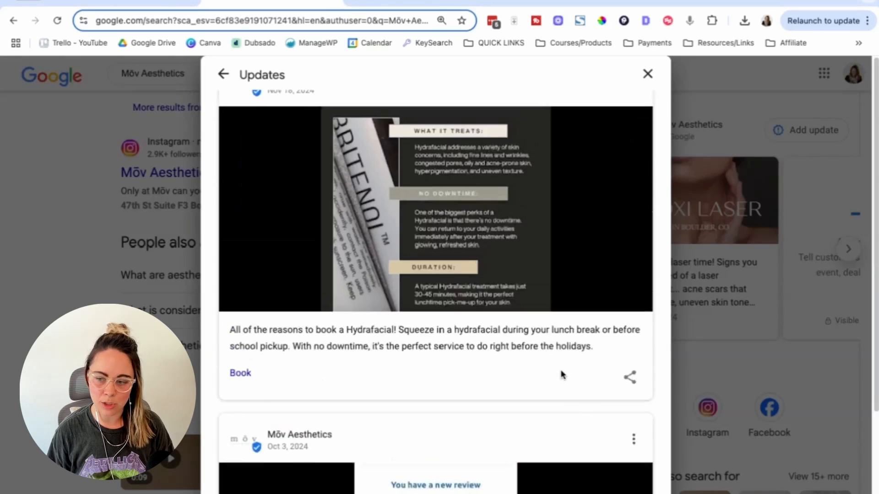
pyautogui.click(648, 74)
pyautogui.scroll(15, 605, 288)
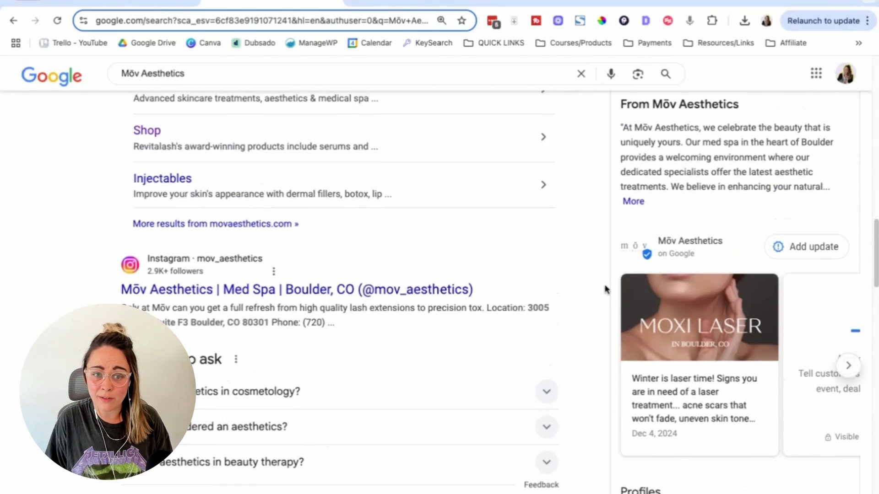
pyautogui.scroll(2, 606, 291)
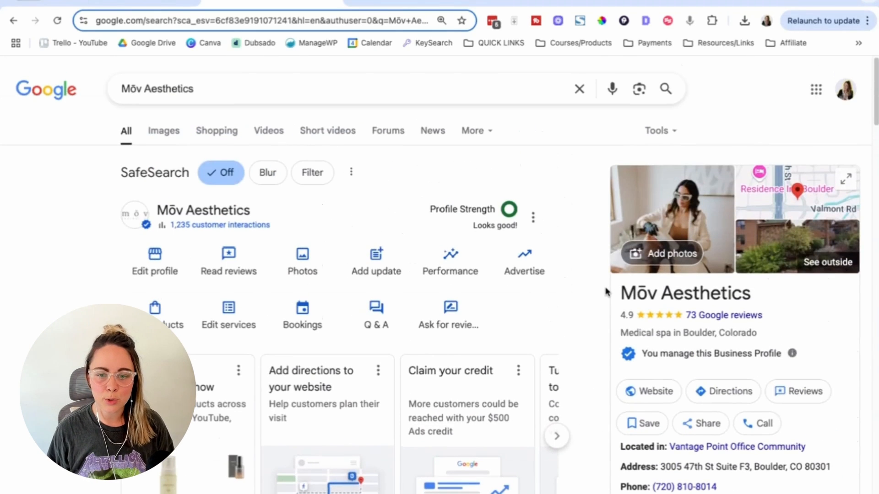